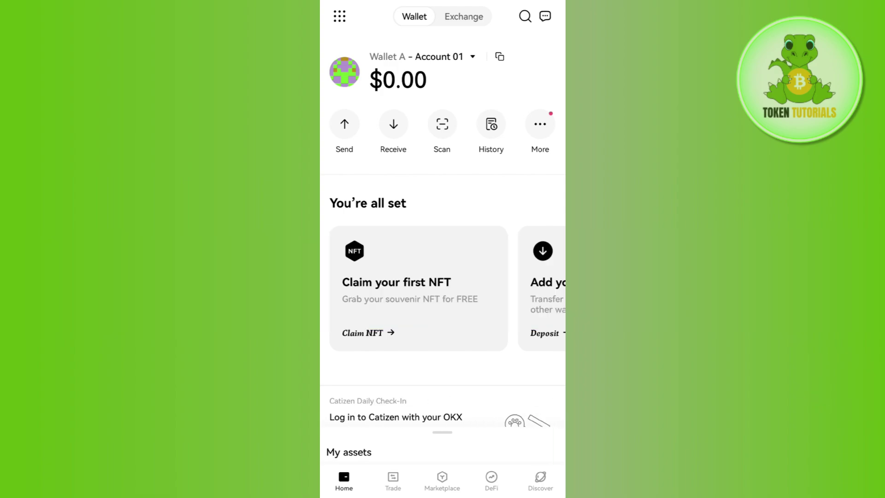
scroll(442, 249, "down", 5)
scroll(443, 248, "down", 5)
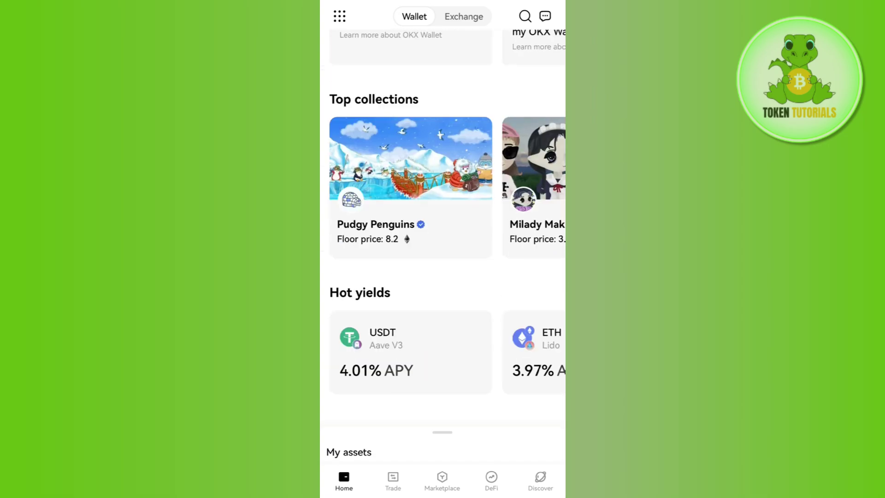
scroll(443, 250, "up", 5)
scroll(443, 249, "up", 5)
Step: Search the receive list for 'ton' and show the TON deposit address and QR code
left_click(393, 128)
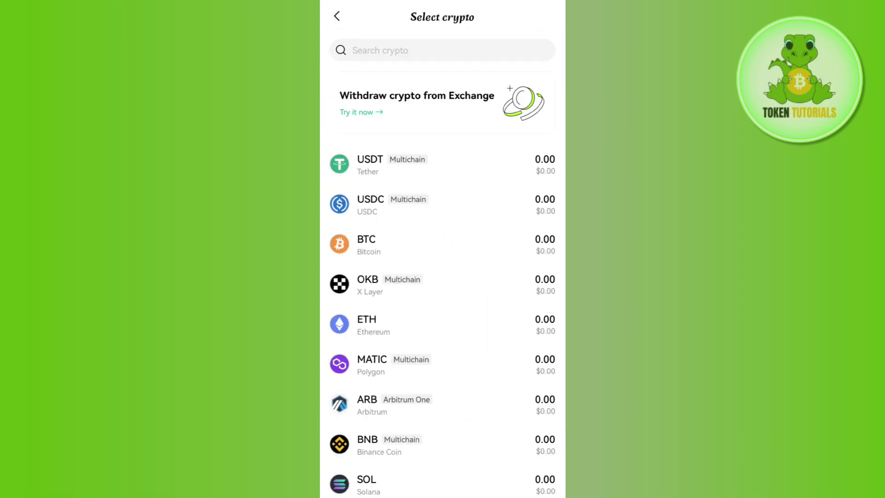
left_click(443, 50)
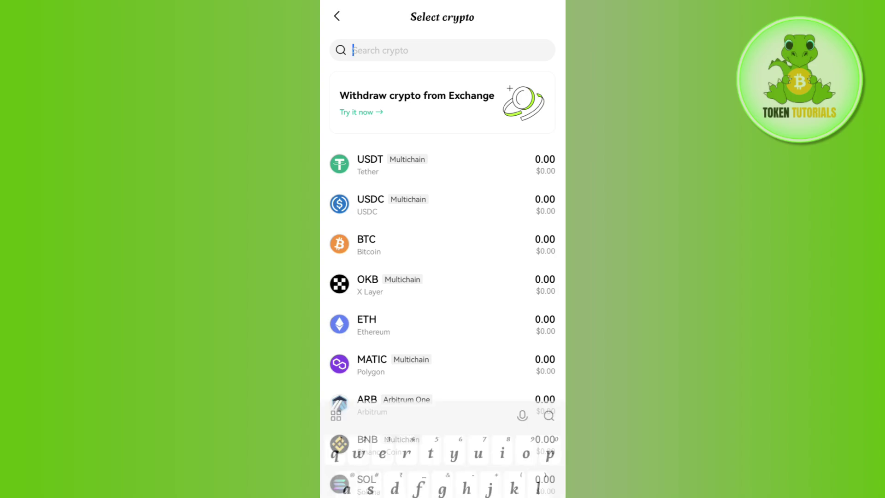
type("ton")
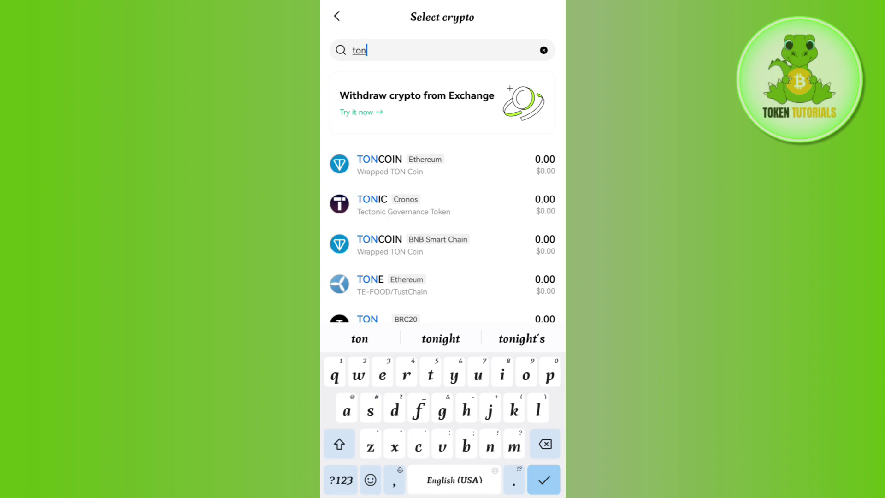
key("Return")
left_click(379, 165)
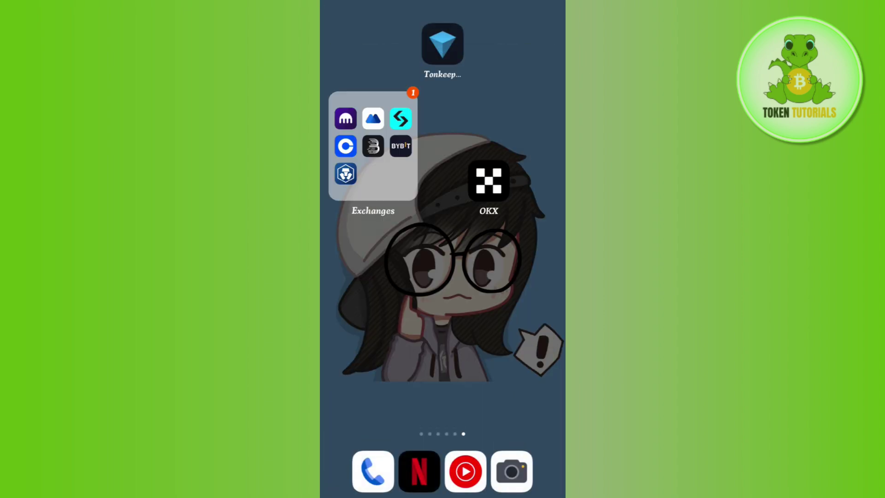
Step: Open Tonkeeper's Send screen with empty recipient address and comment fields
left_click(366, 149)
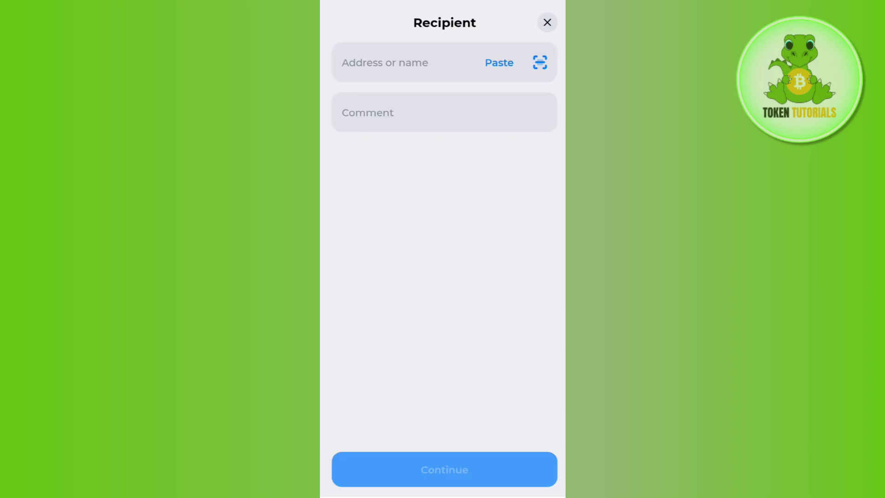